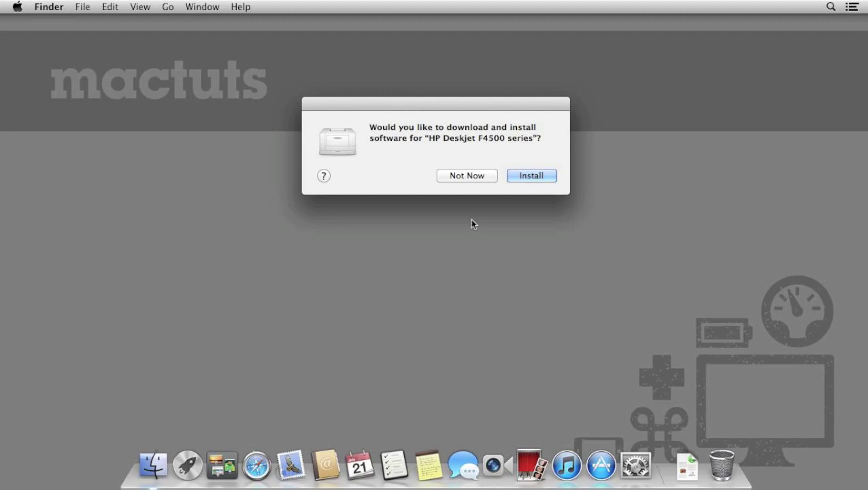
Install the HP Deskjet F4500 series software update, agreeing to Apple's license
click(550, 177)
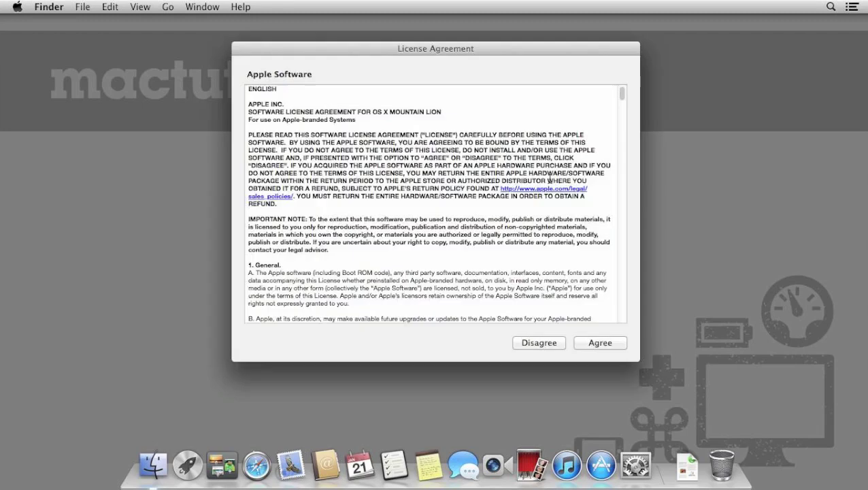
click(618, 346)
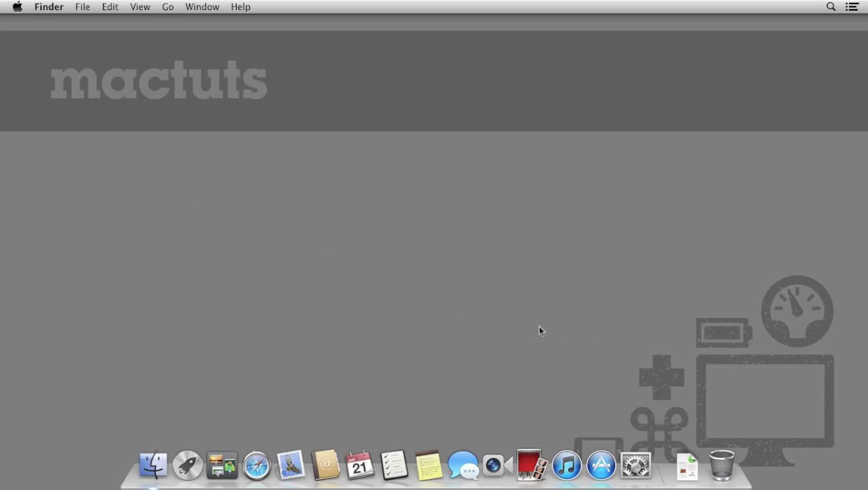
Tick Printer Sharing in Sharing preferences via Print & Scan, then return to Print & Scan
click(635, 465)
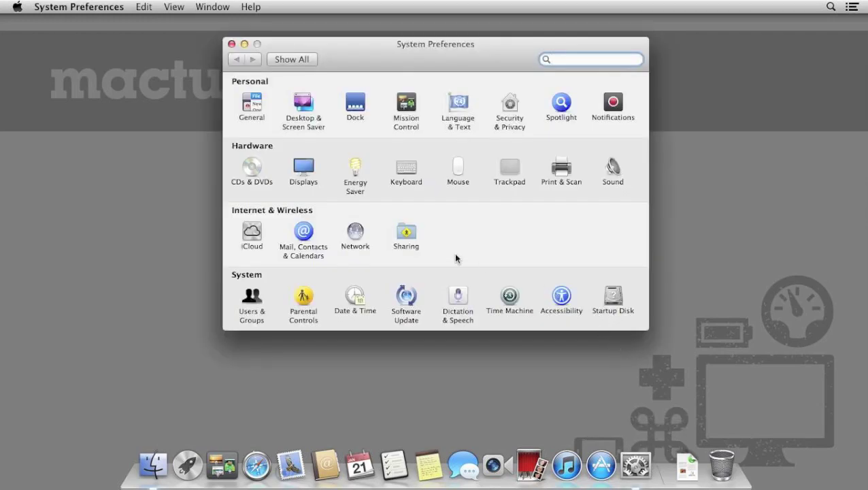
click(558, 173)
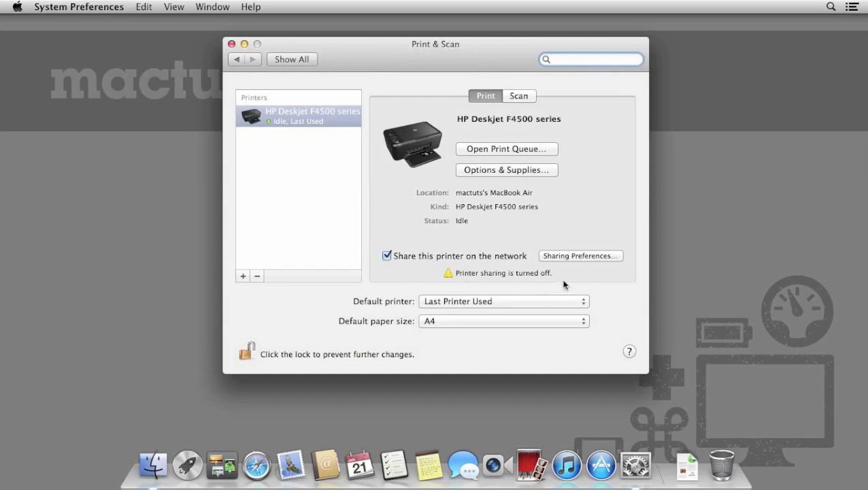
click(571, 257)
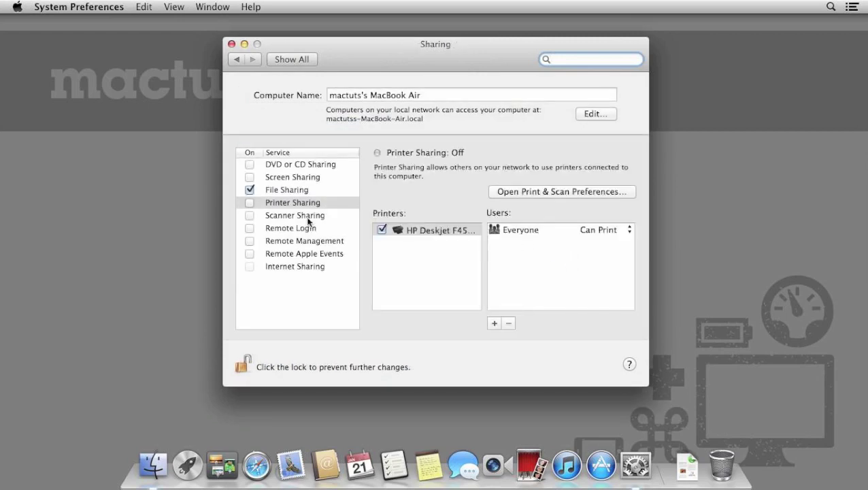
click(248, 203)
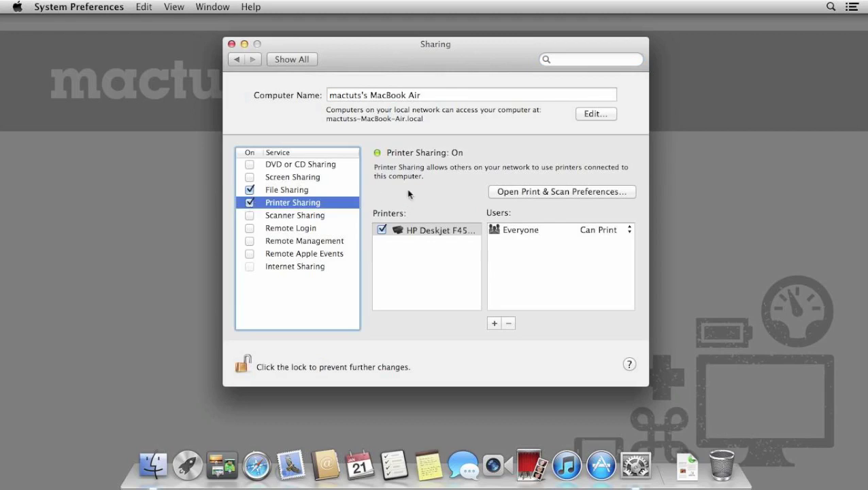
click(511, 193)
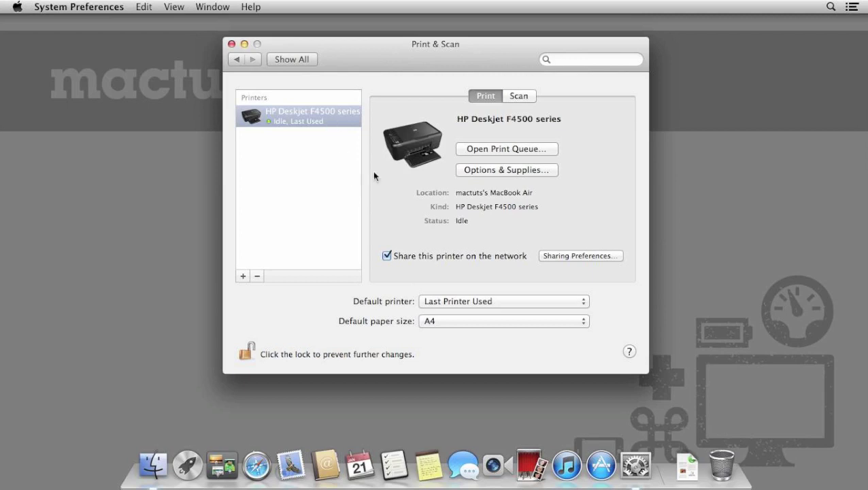
Set the printer's name to 'HP Printer' and its location to 'Study'
click(548, 171)
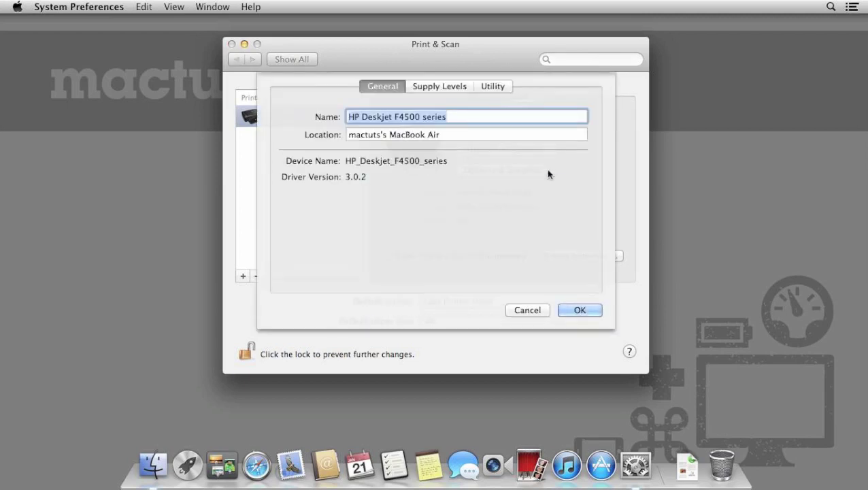
text(HP Printer)
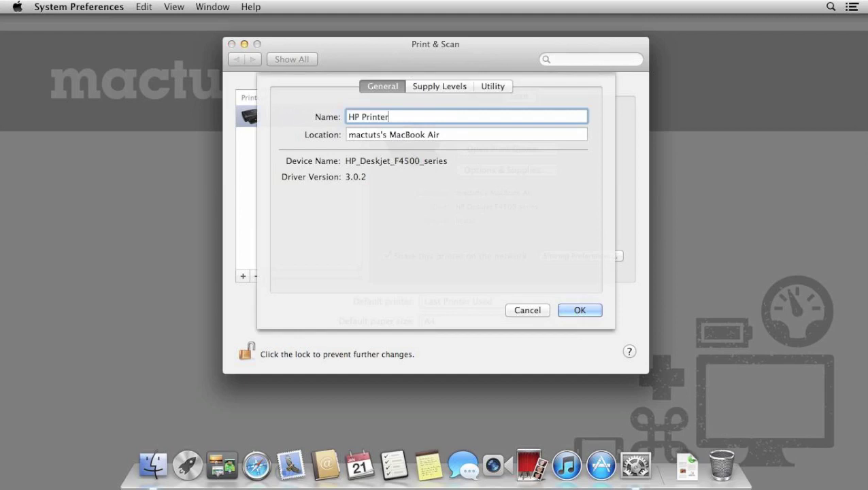
key(Tab)
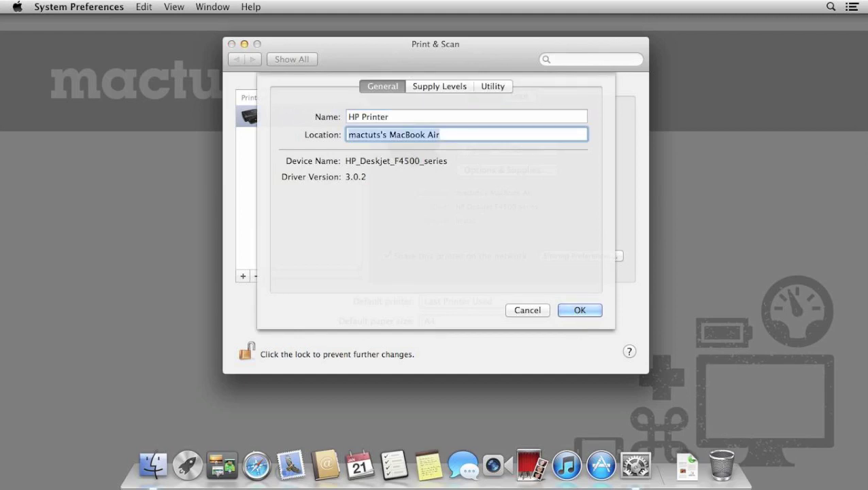
text(Study)
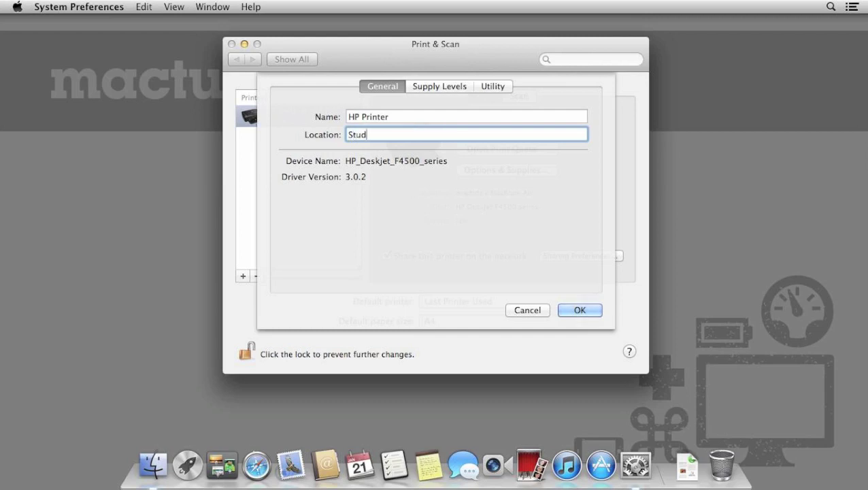
click(598, 310)
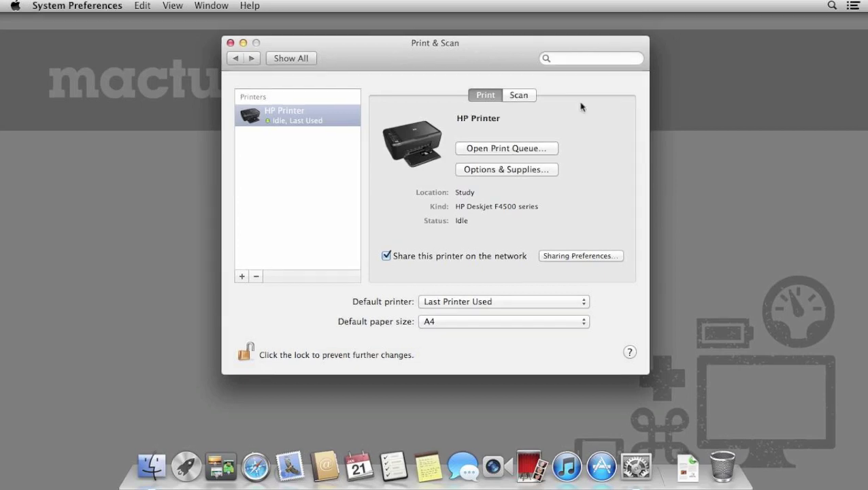
Tick 'Share this scanner on the network' on HP Printer's Scan tab and open Sharing Preferences
click(514, 95)
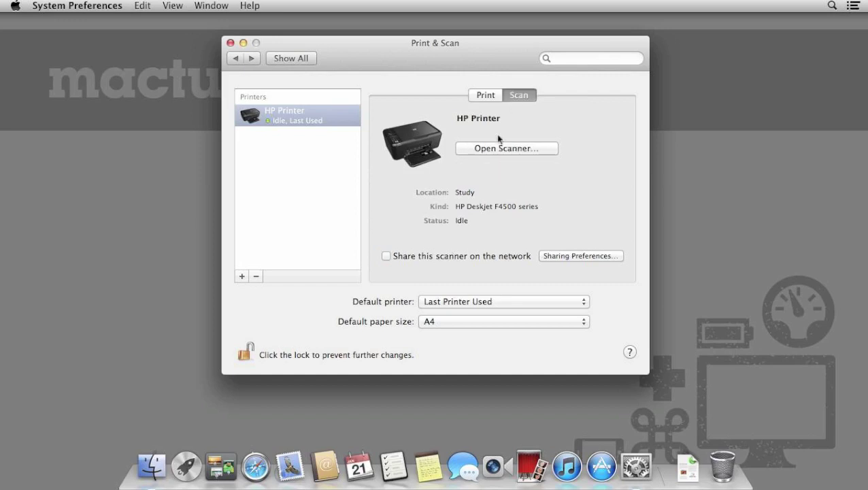
click(460, 258)
click(621, 257)
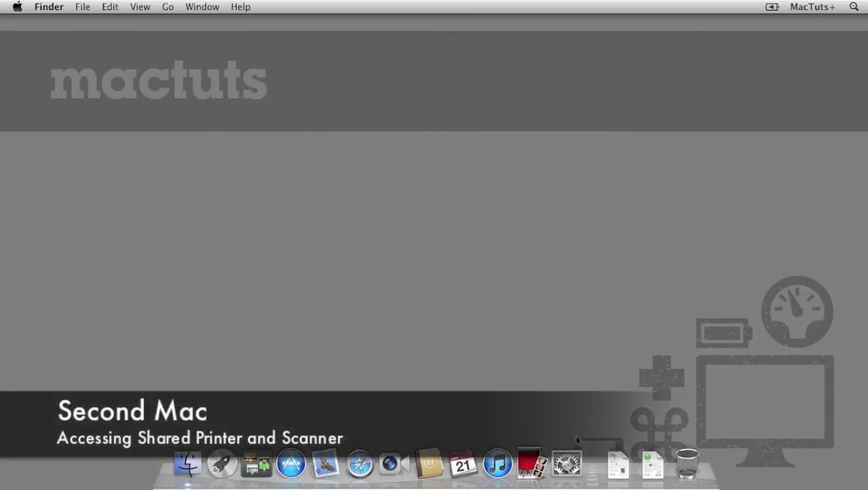
On the second Mac, add the nearby shared HP Deskjet F4500 scanner and printer in Print & Scan
click(566, 463)
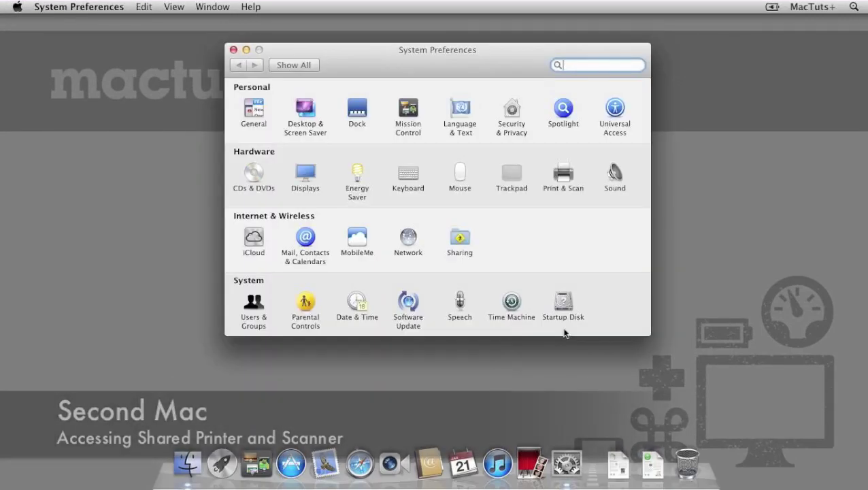
click(565, 176)
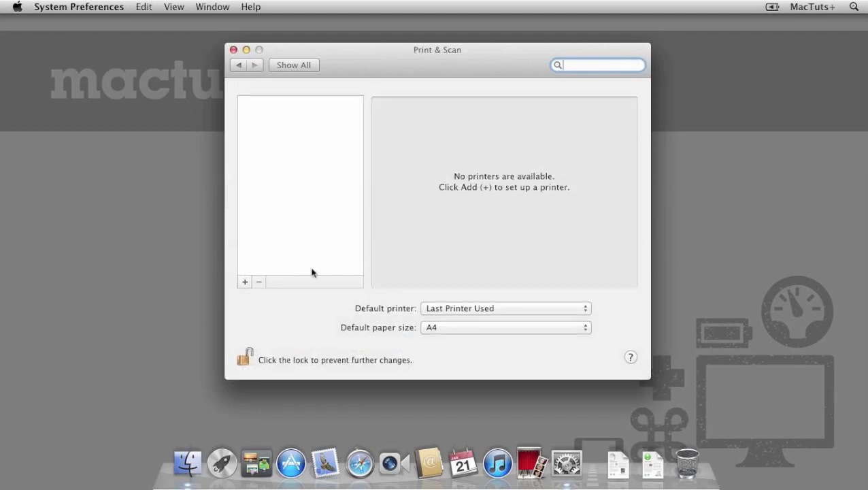
click(245, 282)
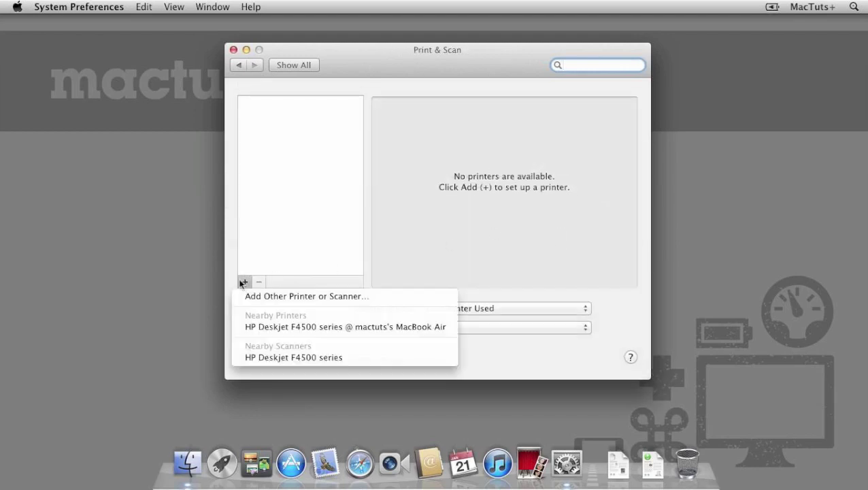
click(391, 359)
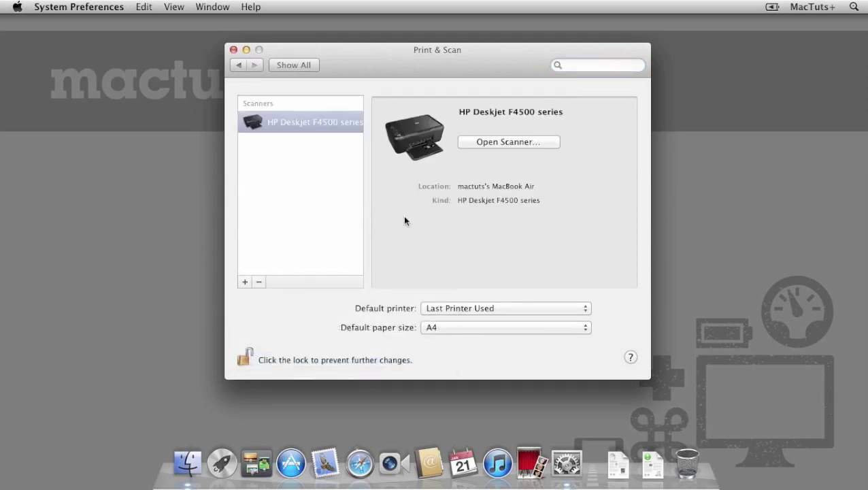
click(245, 282)
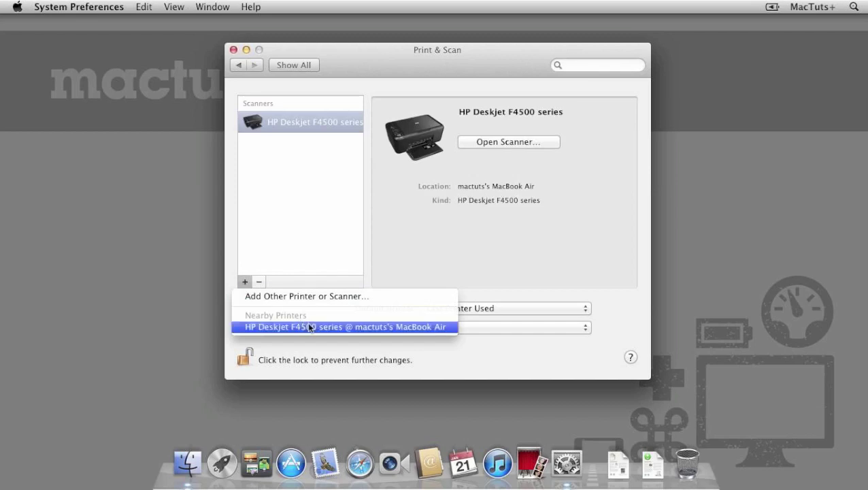
click(310, 328)
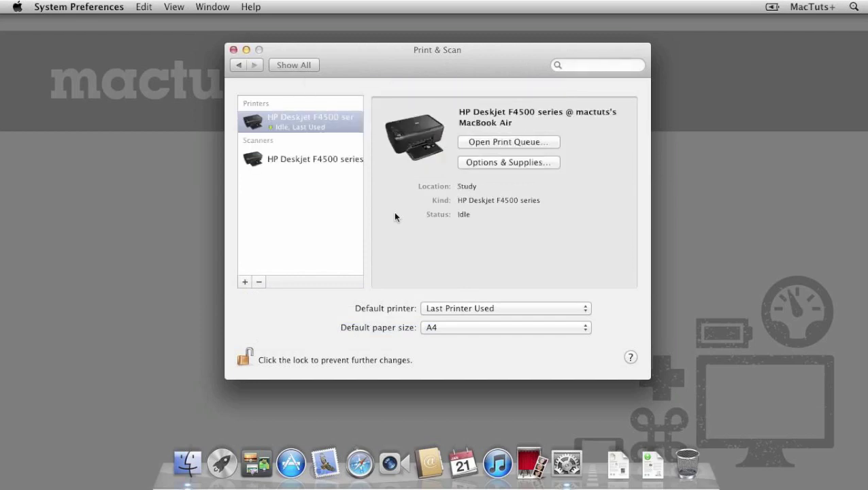
Open the shared HP Deskjet F4500 printer's queue and print a test page
click(325, 145)
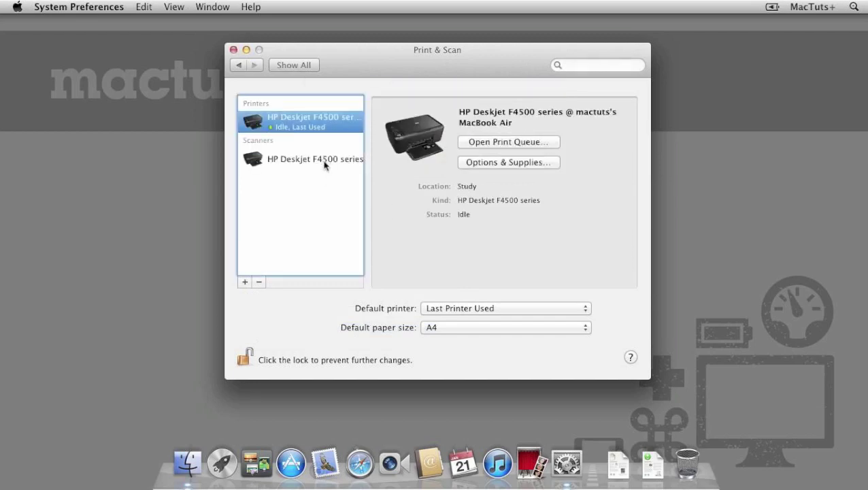
click(325, 162)
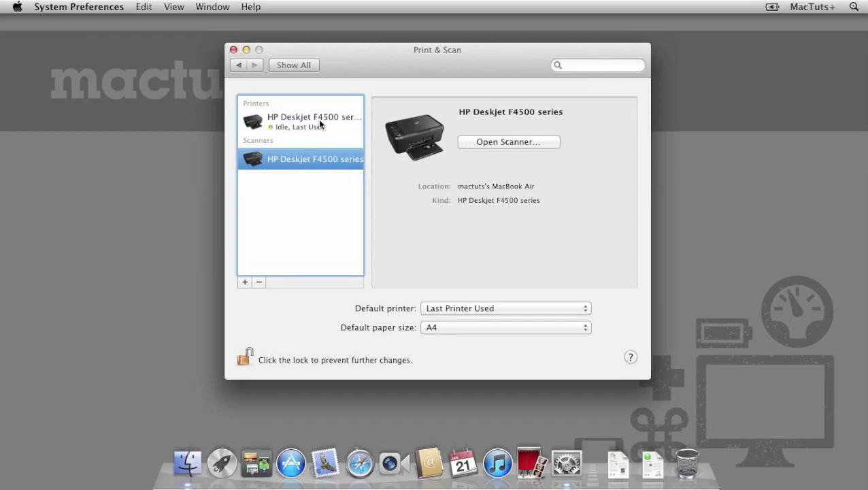
drag(511, 57, 506, 54)
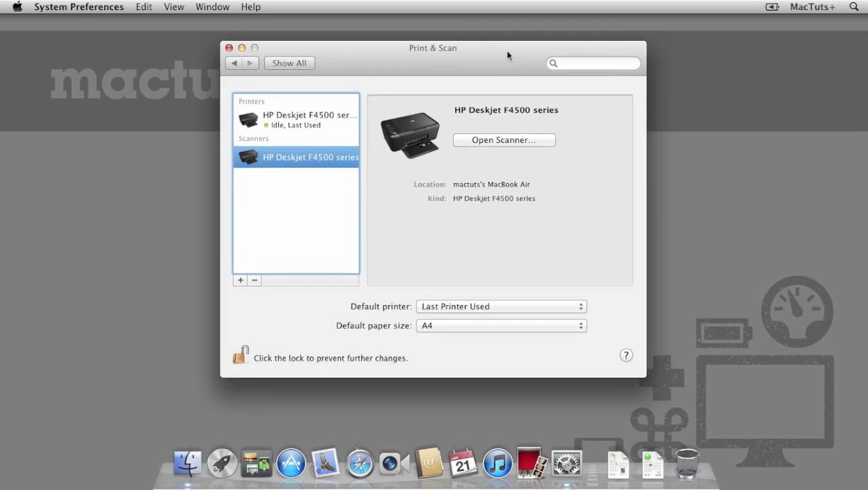
double_click(330, 130)
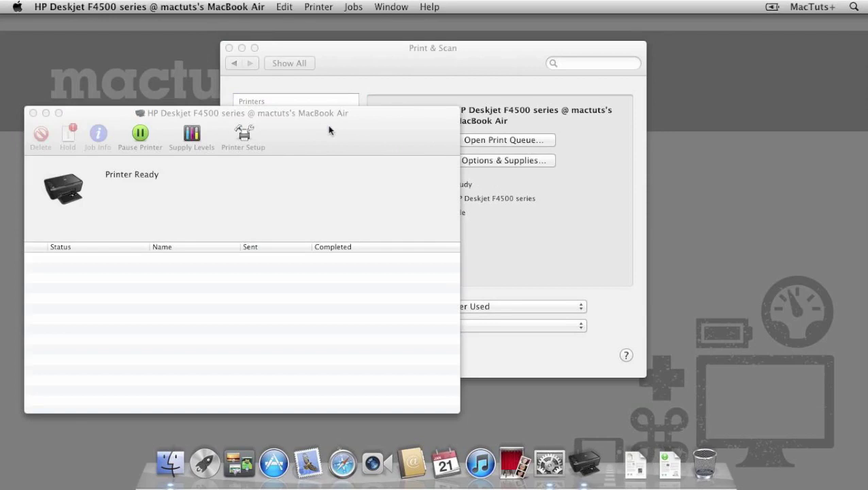
click(326, 7)
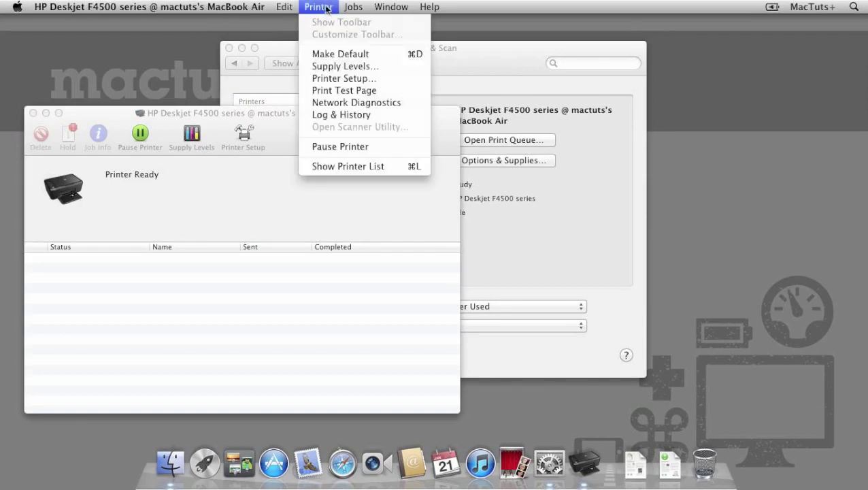
click(349, 91)
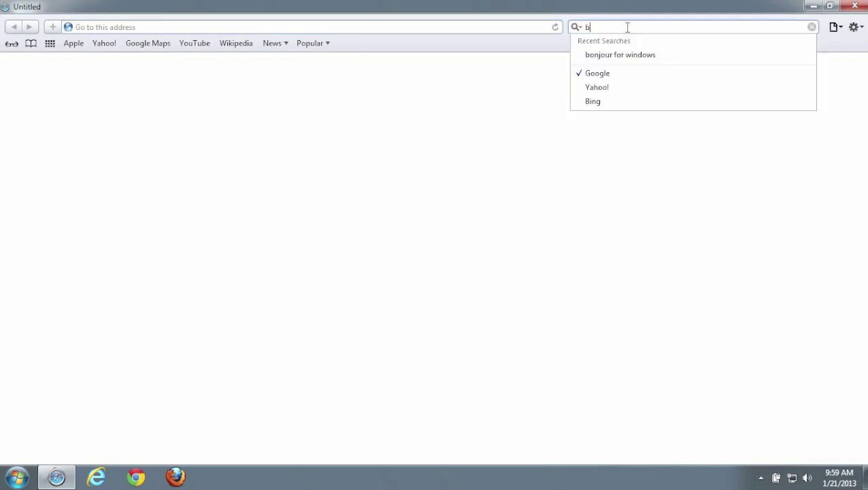
Search 'bonjour for windows', download Bonjour Print Services v2.0.2 from Apple, and run it
text(or windows)
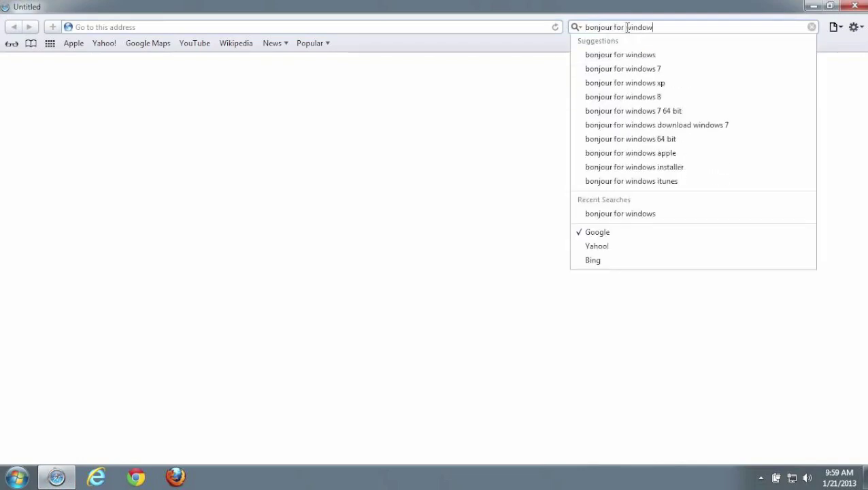
key(Return)
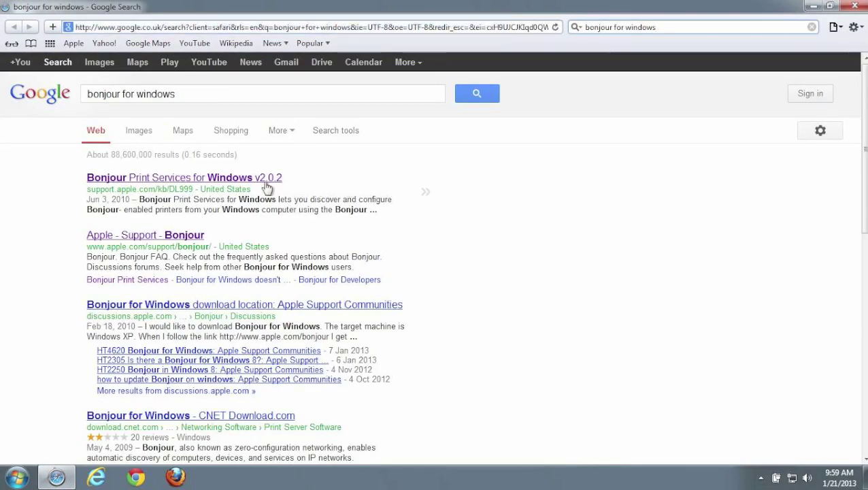
click(259, 180)
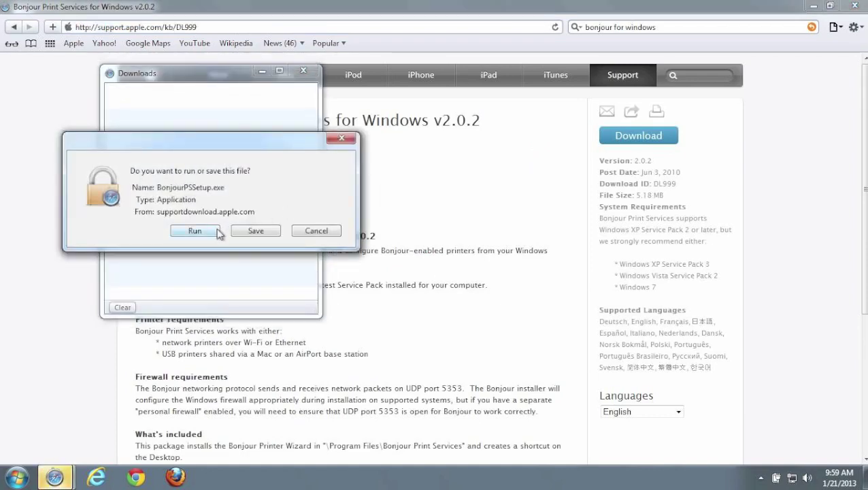
click(195, 231)
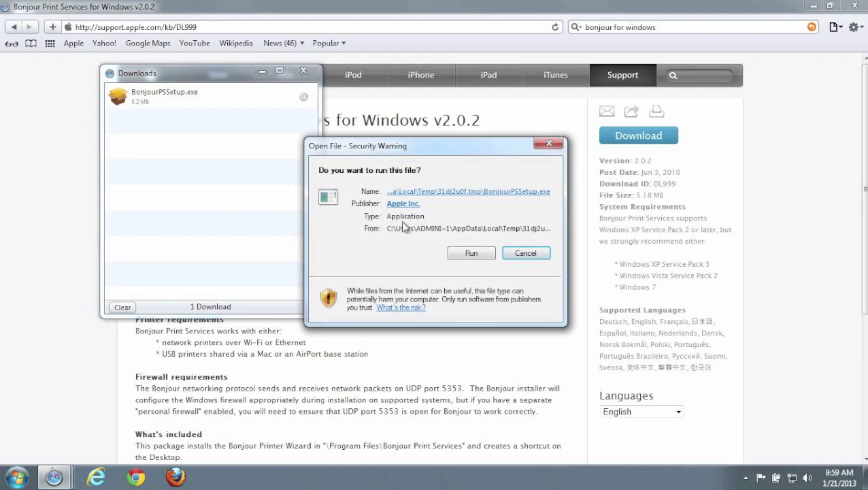
click(484, 254)
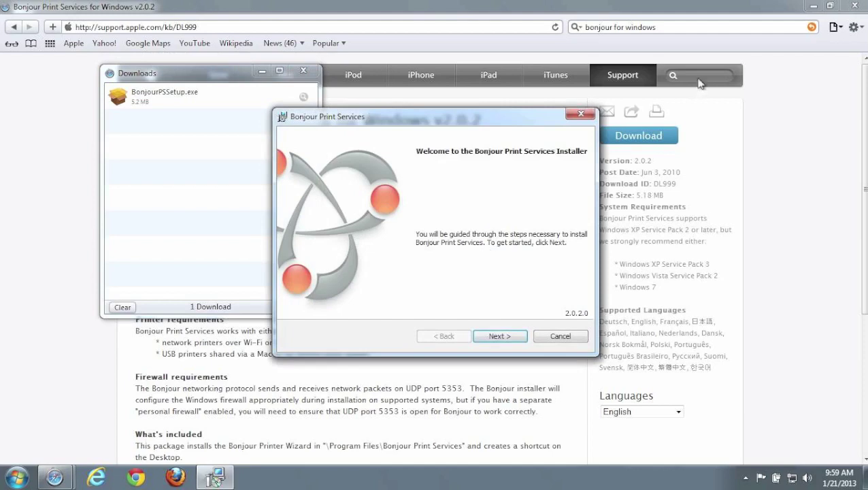
Close Safari, then install Bonjour Print Services with default options, accepting the licence
click(853, 6)
click(303, 70)
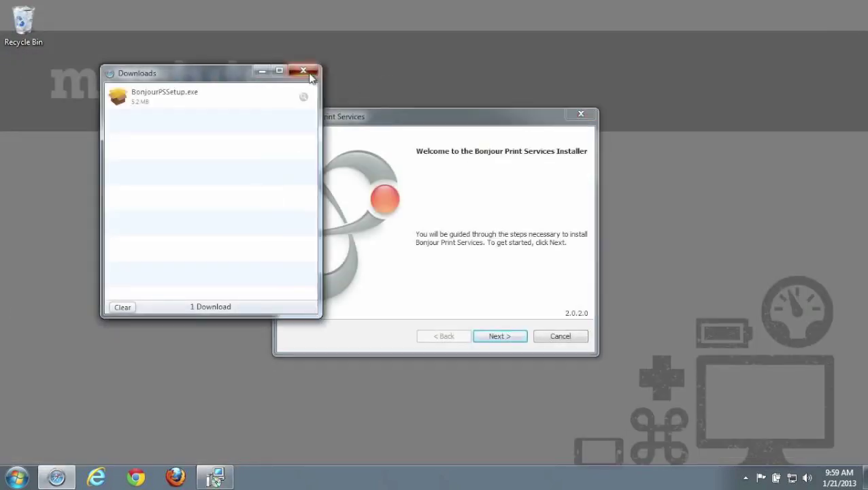
click(522, 340)
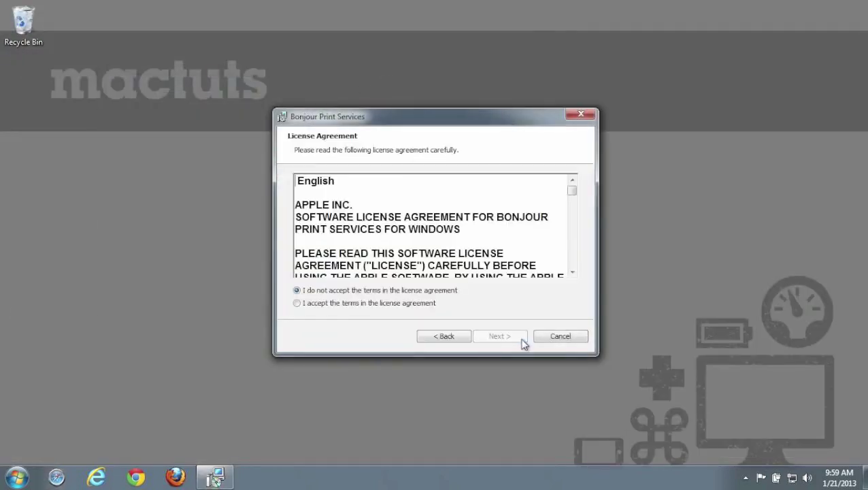
click(418, 305)
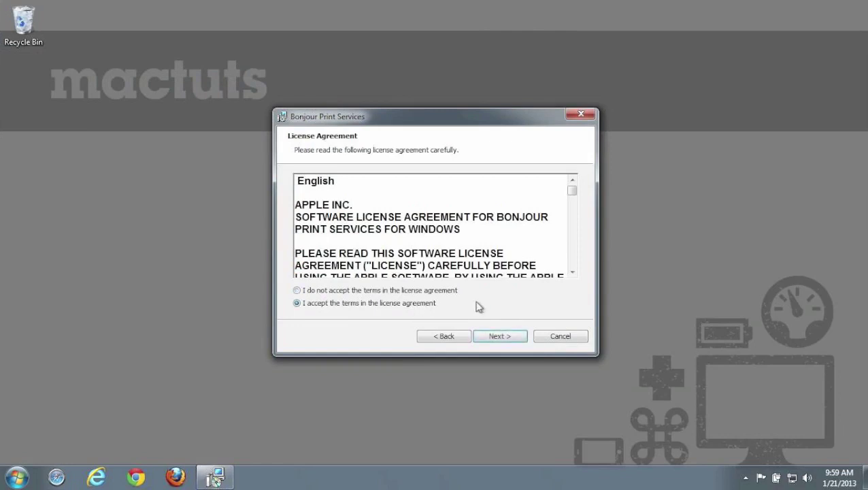
click(491, 340)
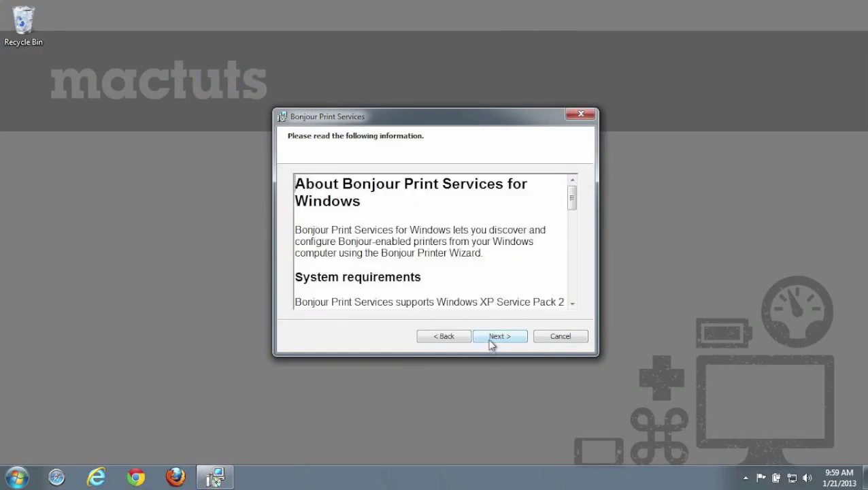
click(494, 338)
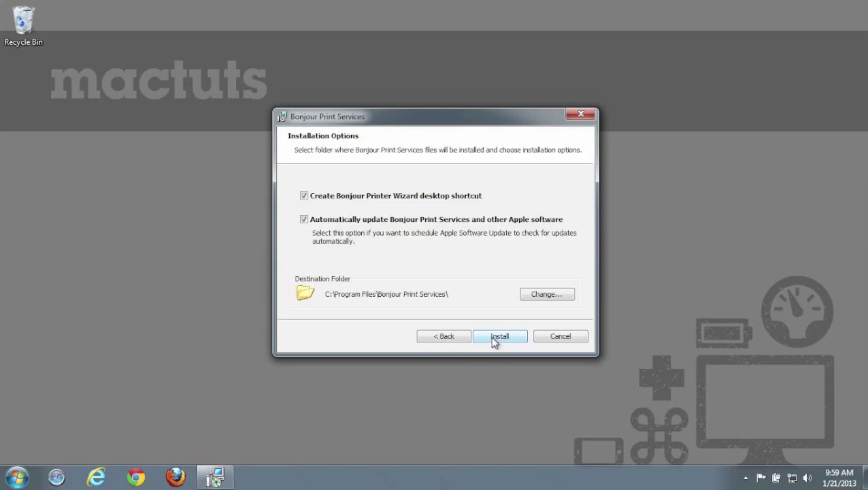
click(495, 338)
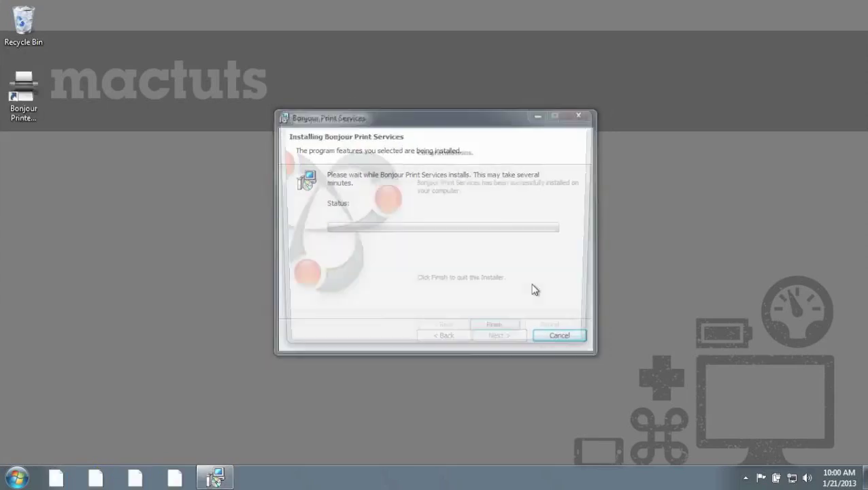
click(504, 336)
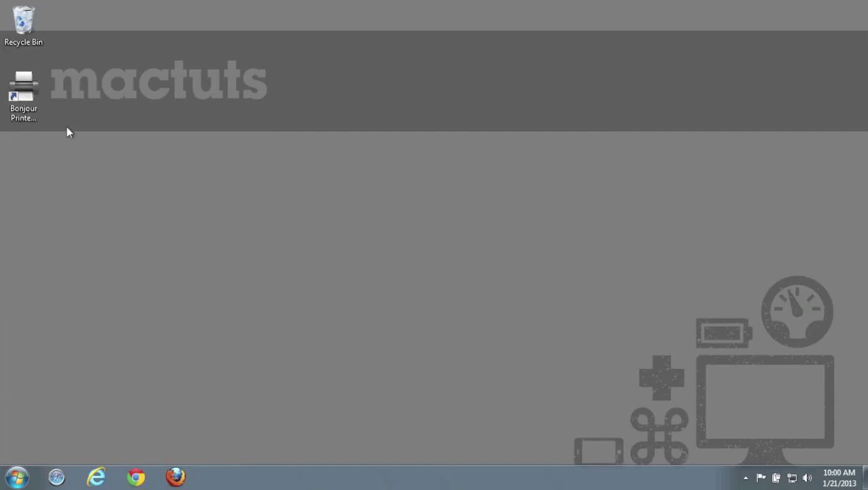
Add the shared HP Deskjet F4500 printer through Bonjour Printer Wizard using the HP Deskjet F4400 series model
double_click(31, 113)
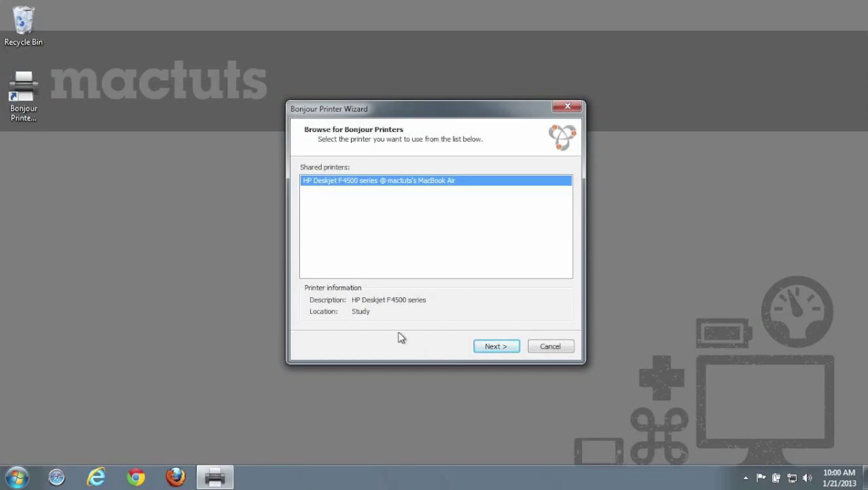
click(507, 349)
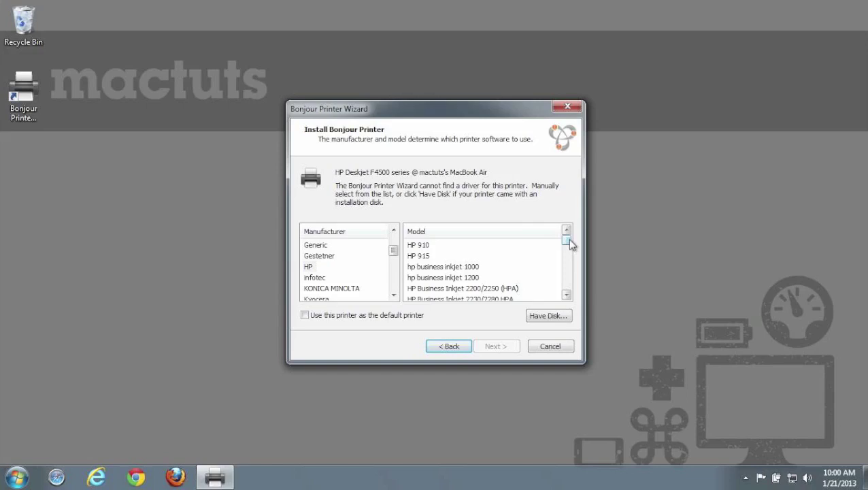
drag(569, 240, 569, 252)
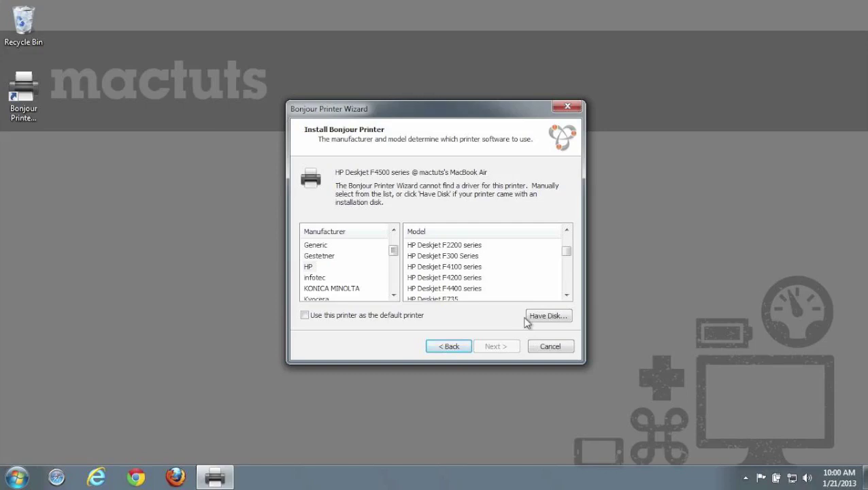
click(474, 290)
click(509, 348)
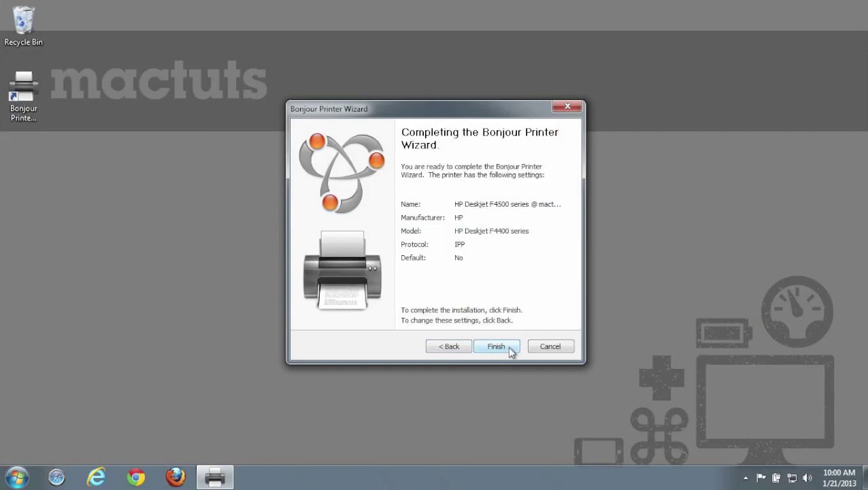
click(511, 351)
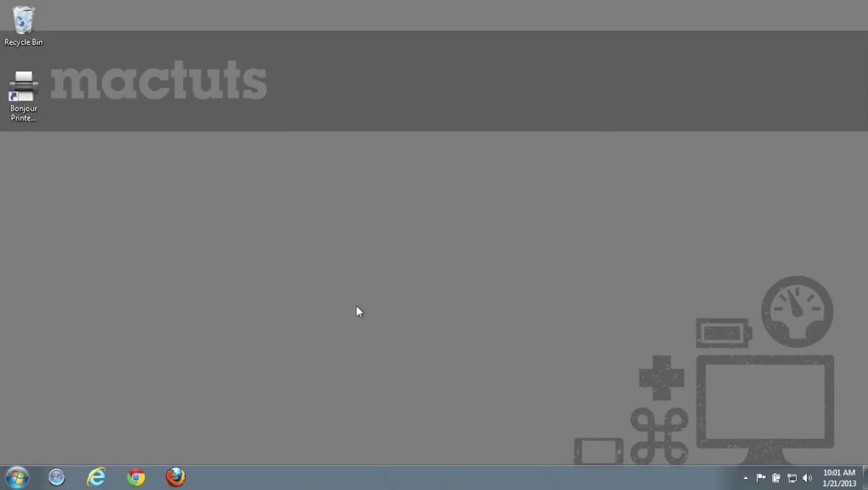
Print a test page from the HP Deskjet F4500 printer's properties in Devices and Printers
key(super)
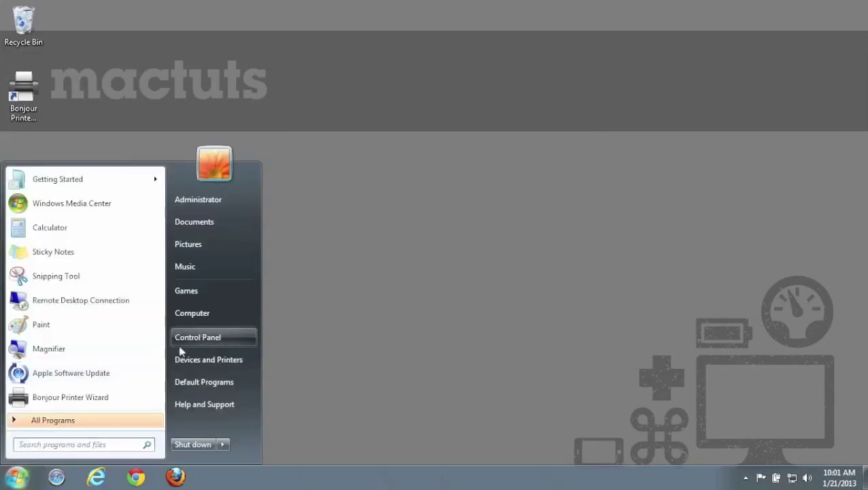
click(247, 362)
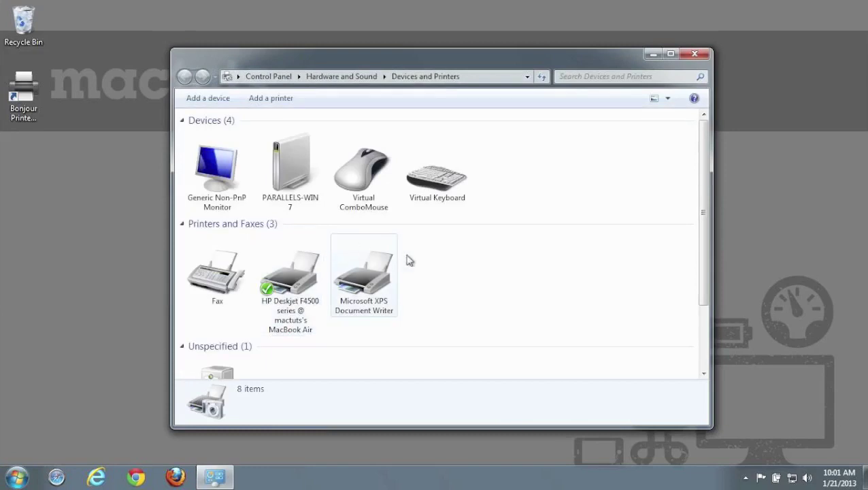
scroll(494, 284, down, 2)
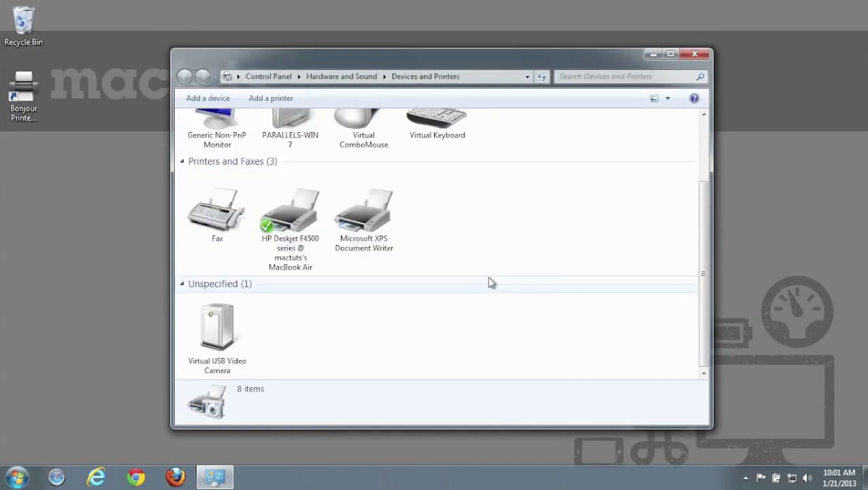
click(292, 201)
right_click(292, 198)
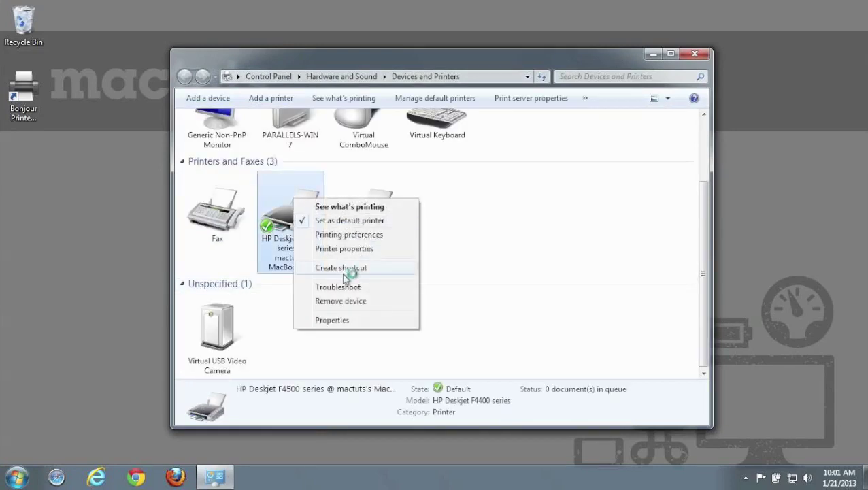
click(393, 251)
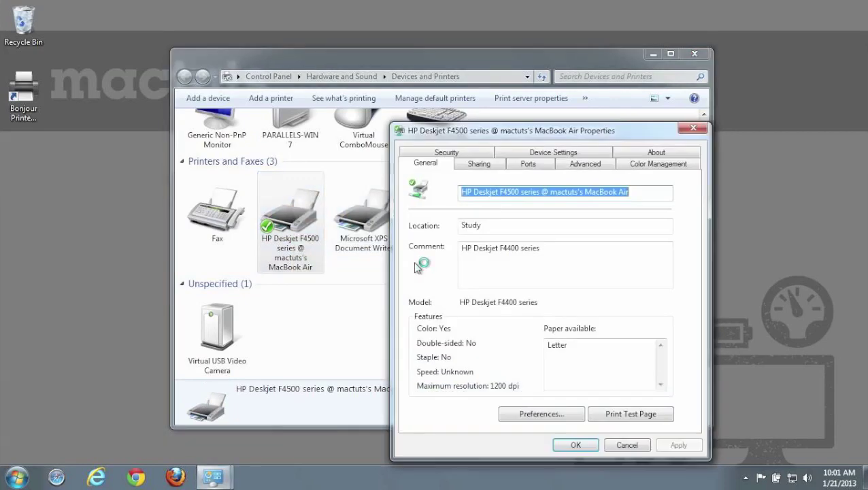
click(670, 415)
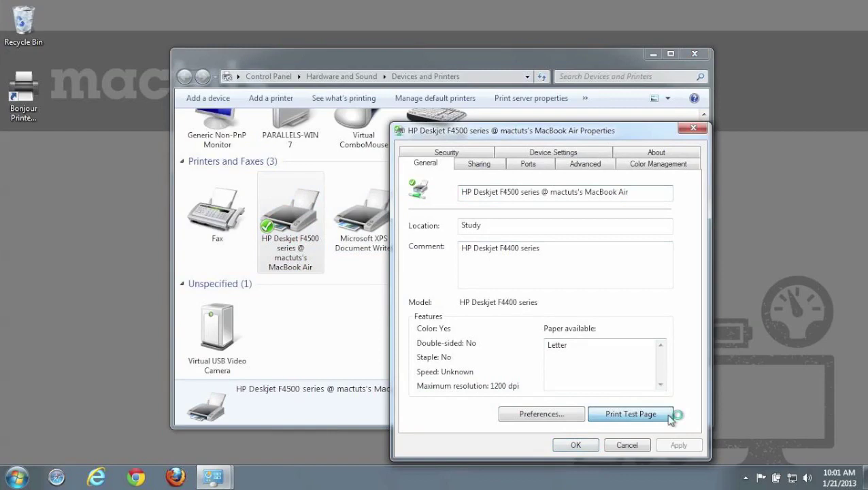